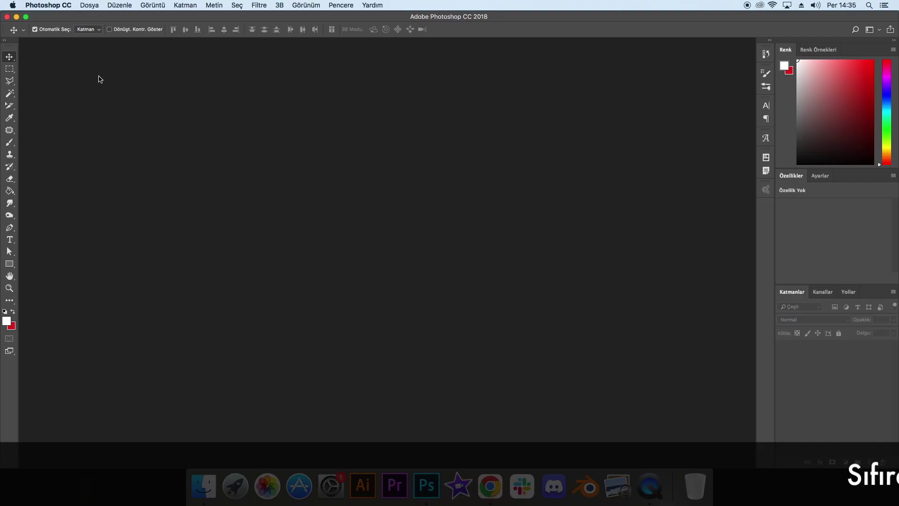
Choose Dosya > Yeni to bring up the New Document dialog.
{"action": "left_click", "coordinate": [89, 5]}
{"action": "left_click", "coordinate": [93, 18]}
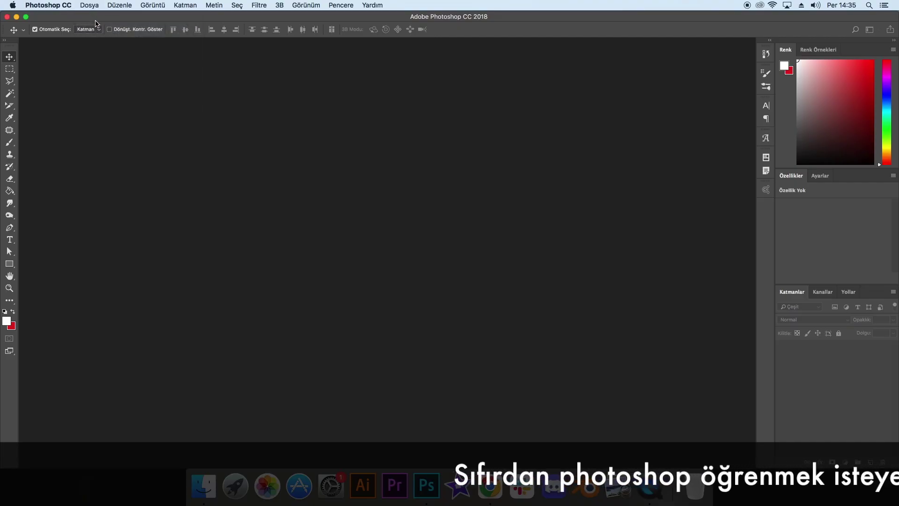
Create a blank A3 document, place the grid image AAA and rotate it 90° clockwise.
{"action": "left_click", "coordinate": [586, 373]}
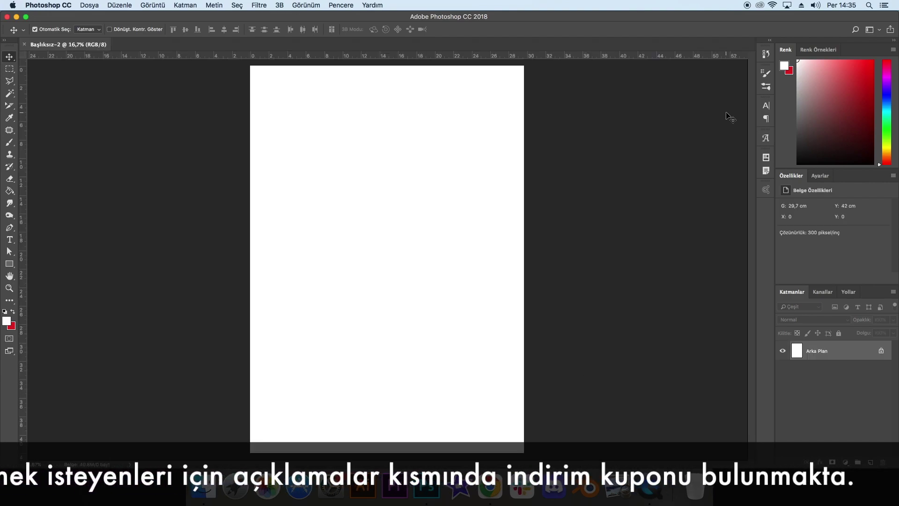
{"action": "left_click_drag", "start_coordinate": [744, 116], "coordinate": [423, 209]}
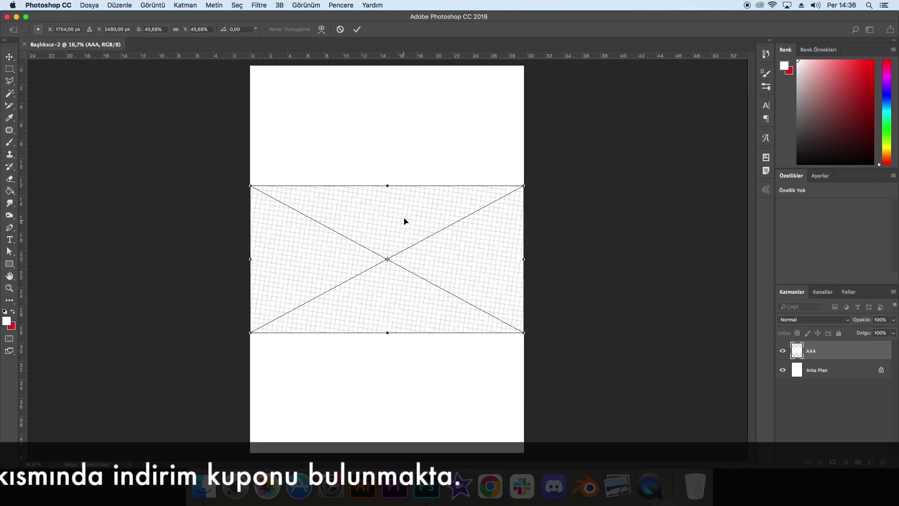
{"action": "right_click", "coordinate": [385, 214]}
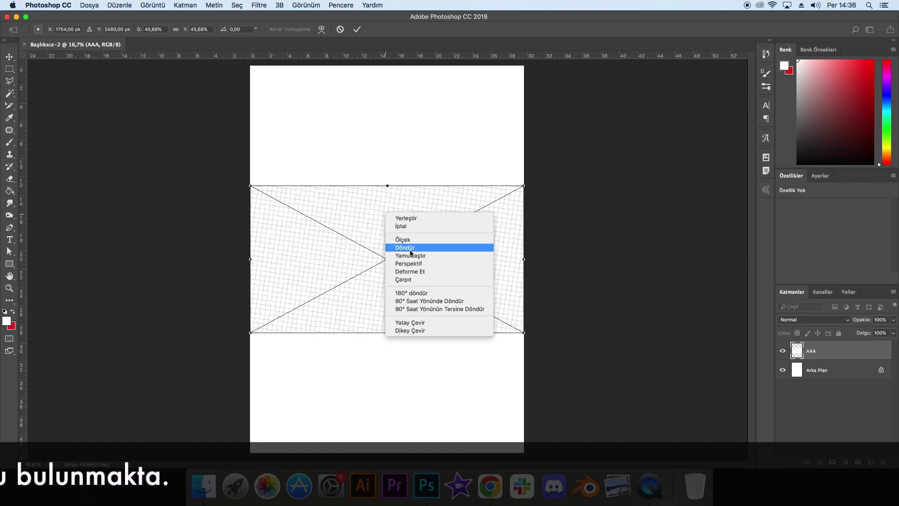
{"action": "left_click", "coordinate": [426, 301]}
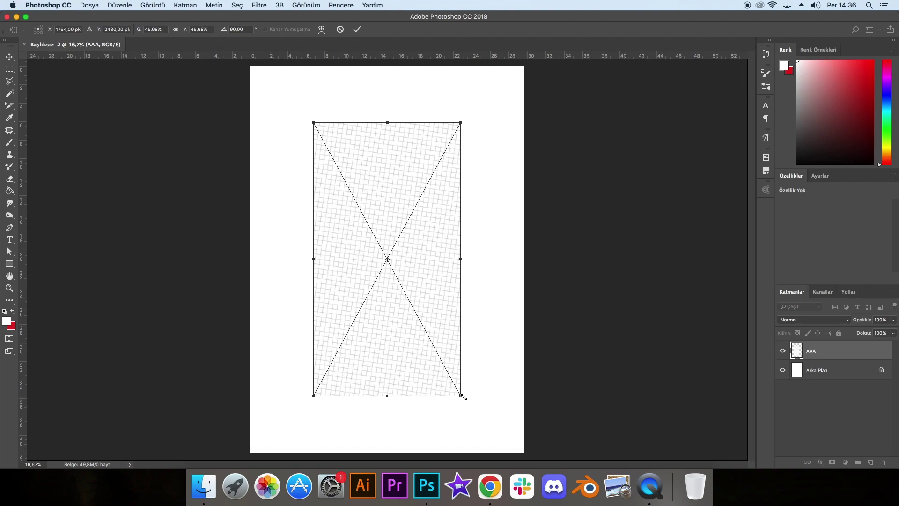
Scale the rotated grid image to cover the whole page and commit the transform.
{"action": "left_click_drag", "start_coordinate": [460, 396], "coordinate": [570, 496]}
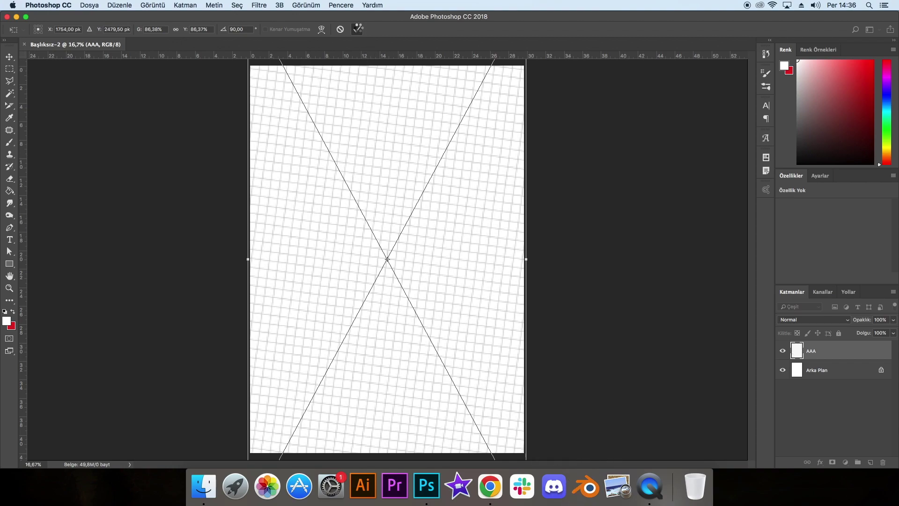
{"action": "left_click", "coordinate": [358, 30]}
{"action": "left_click", "coordinate": [9, 240]}
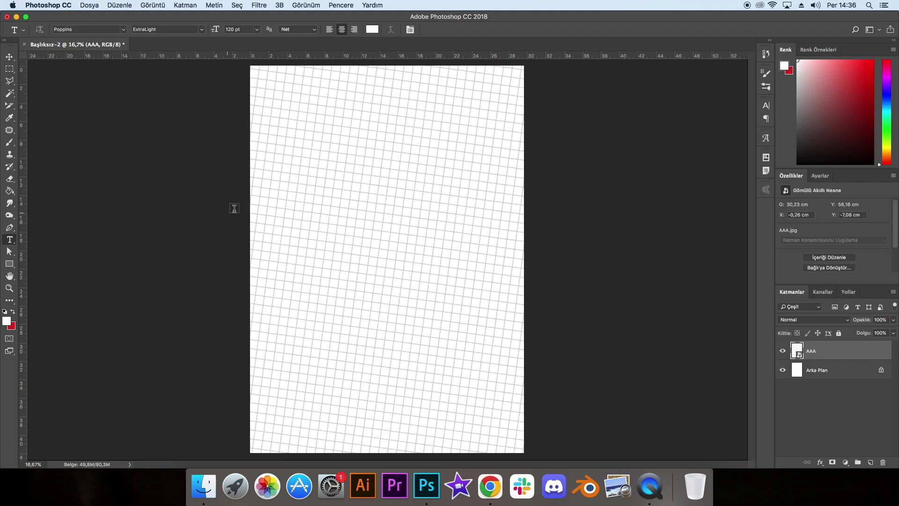
Draw a text box across the page, type the title and colour it black (000000).
{"action": "left_click_drag", "start_coordinate": [254, 180], "coordinate": [518, 301]}
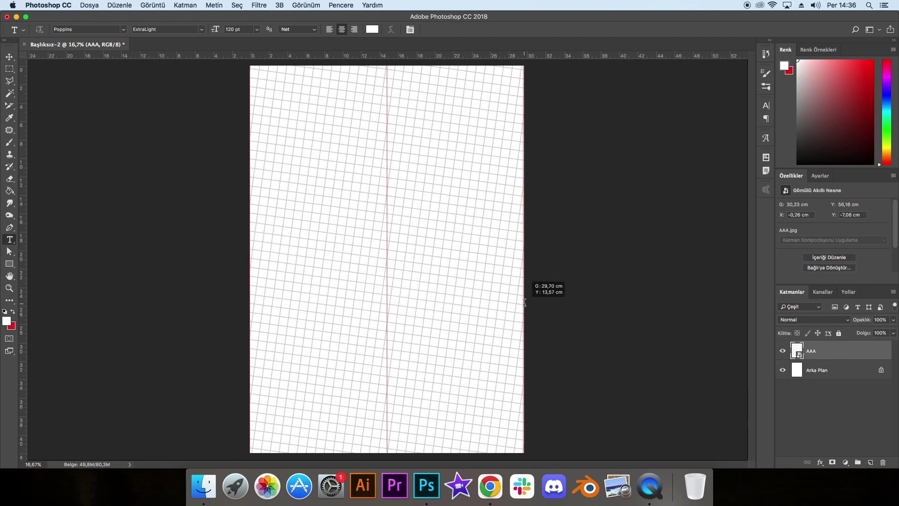
{"action": "left_click_drag", "start_coordinate": [518, 301], "coordinate": [523, 303]}
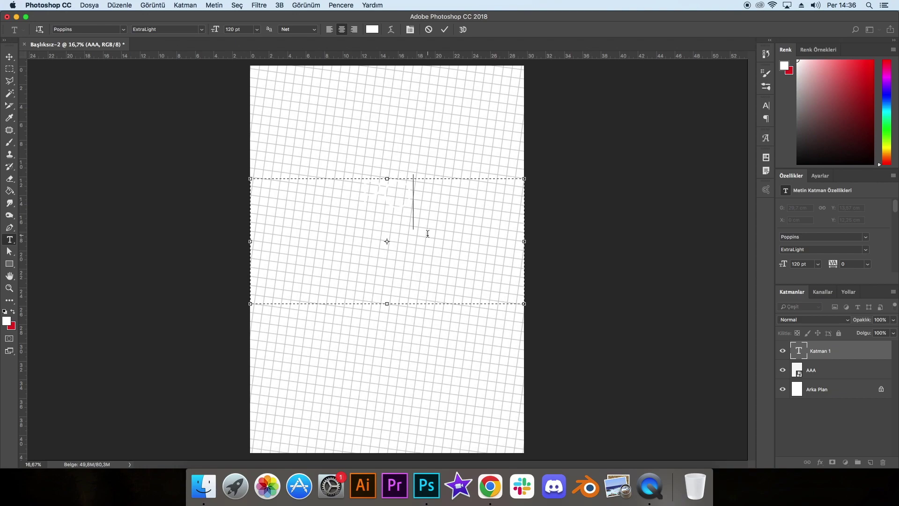
{"action": "type", "text": "min"}
{"action": "key", "text": "super+a"}
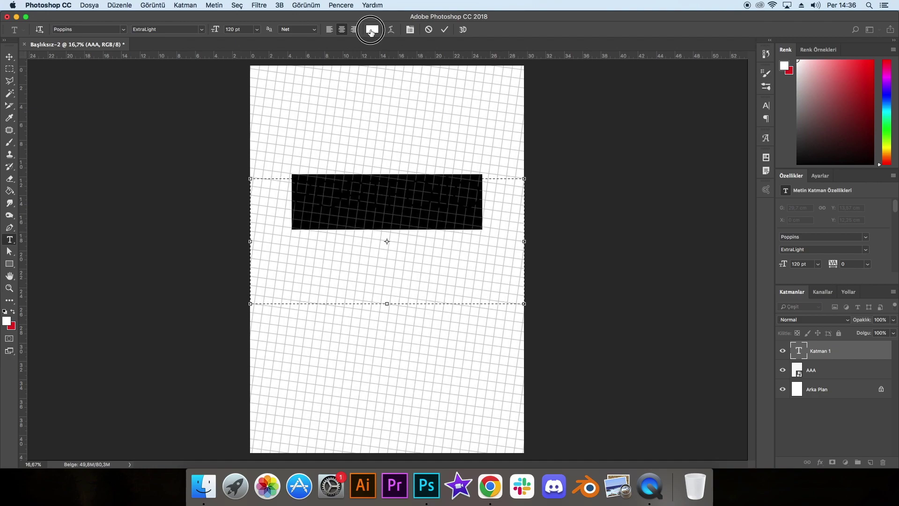
{"action": "left_click", "coordinate": [372, 29]}
{"action": "left_click_drag", "start_coordinate": [598, 209], "coordinate": [579, 240]}
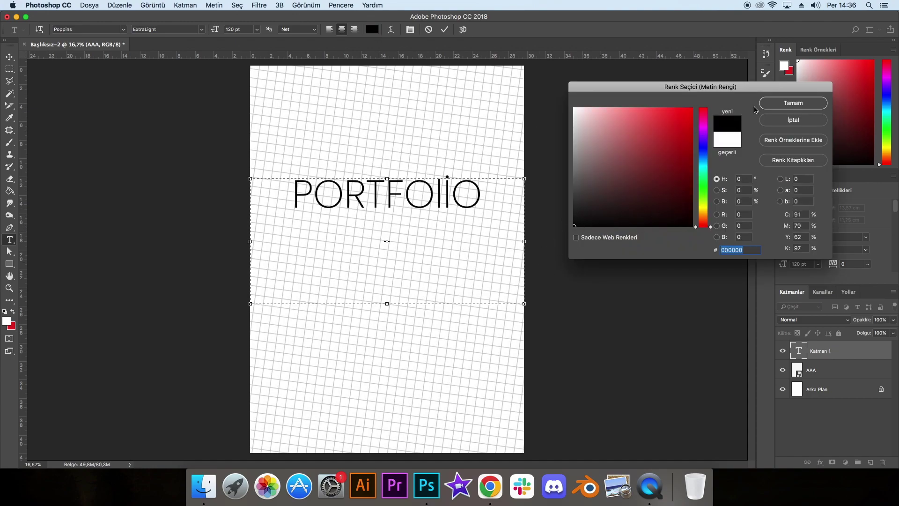
{"action": "left_click", "coordinate": [773, 106]}
Correct the title's L to uppercase and set PORTFOLIO to 150 pt.
{"action": "left_click", "coordinate": [450, 195]}
{"action": "left_click_drag", "start_coordinate": [450, 194], "coordinate": [442, 198]}
{"action": "type", "text": "L"}
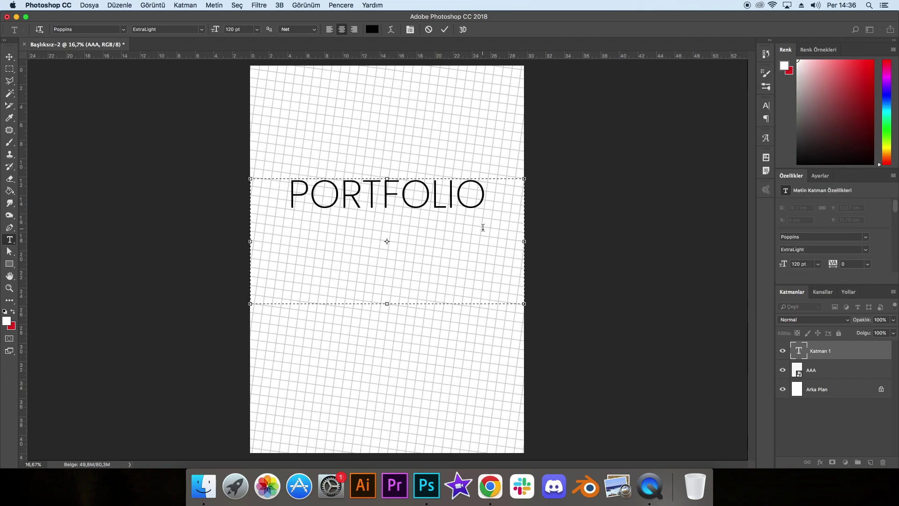
{"action": "left_click_drag", "start_coordinate": [489, 214], "coordinate": [253, 183]}
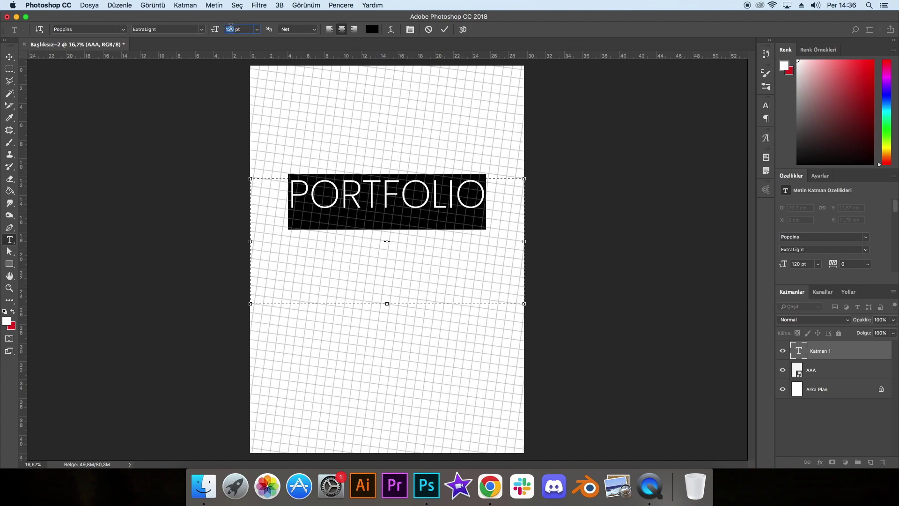
{"action": "key", "text": "Return"}
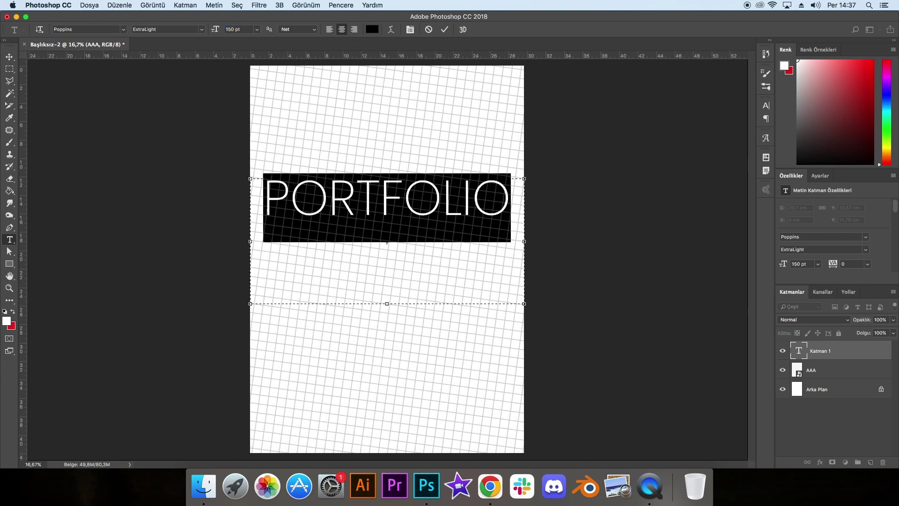
{"action": "key", "text": "ctrl+Return"}
Move the PORTFOLIO title down to the middle of the page.
{"action": "key", "text": "v"}
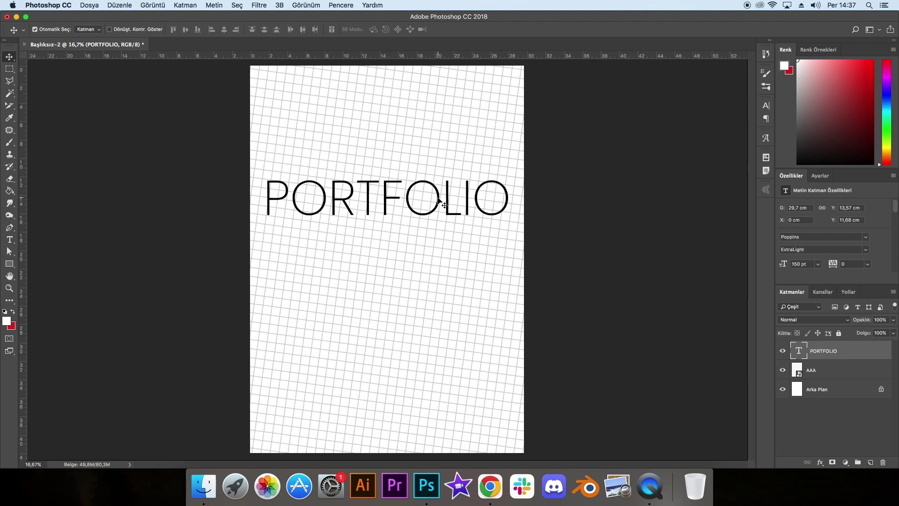
{"action": "left_click_drag", "start_coordinate": [439, 199], "coordinate": [440, 233]}
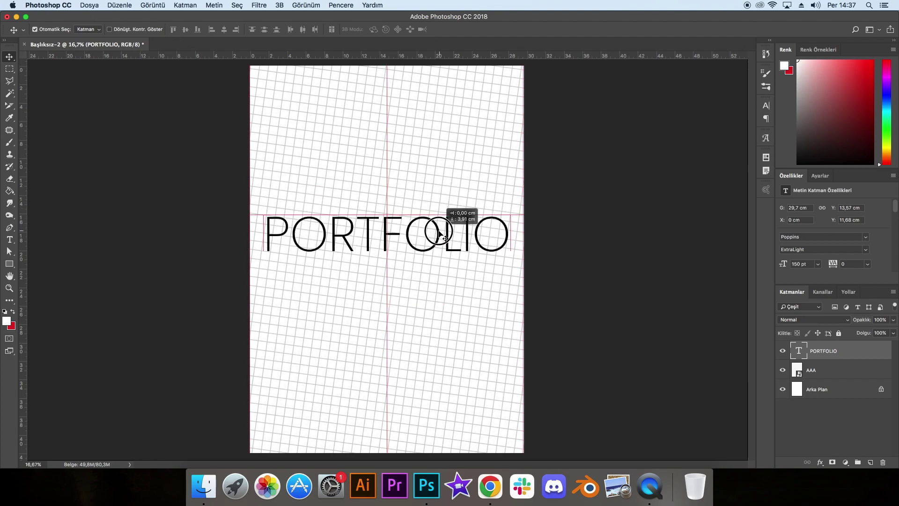
{"action": "left_click", "coordinate": [402, 182]}
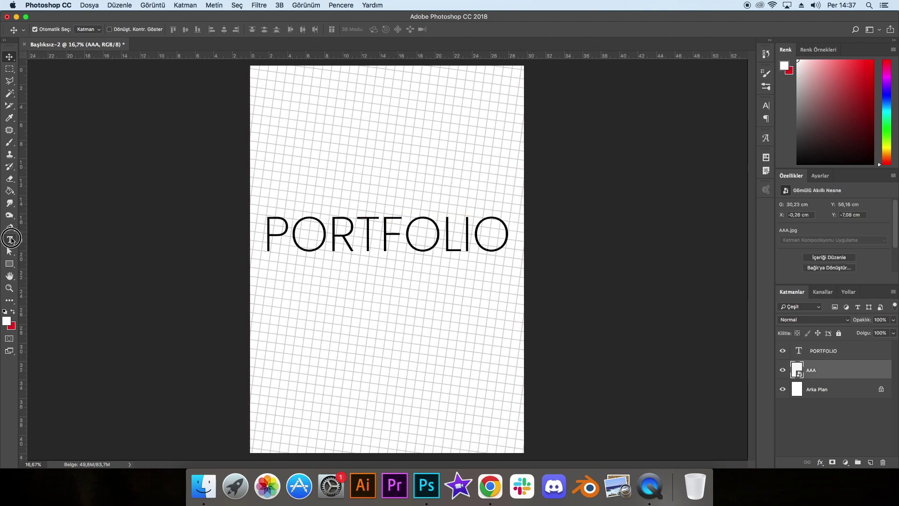
Add a text layer 'cover' below PORTFOLIO at 70 pt.
{"action": "left_click", "coordinate": [10, 239]}
{"action": "mouse_move", "coordinate": [255, 293]}
{"action": "left_mouse_down"}
{"action": "mouse_move", "coordinate": [322, 325]}
{"action": "mouse_move", "coordinate": [503, 353]}
{"action": "left_mouse_up"}
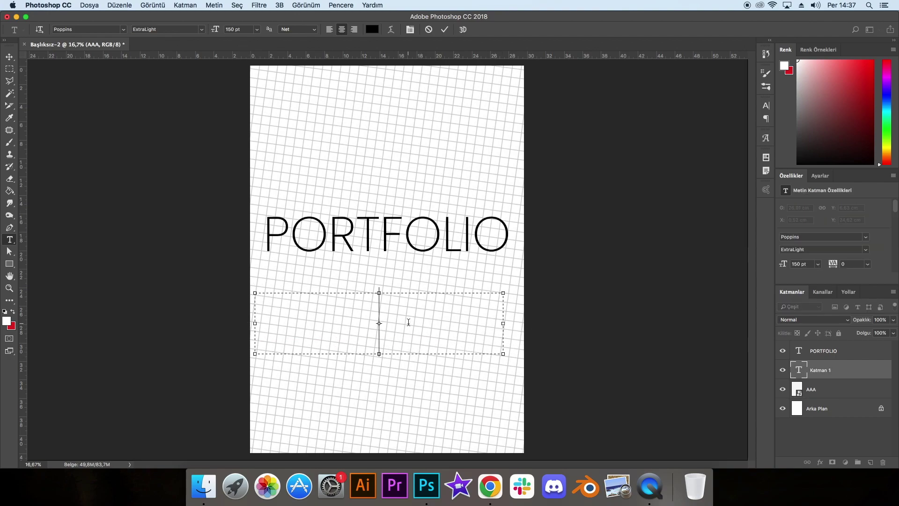
{"action": "type", "text": "cover"}
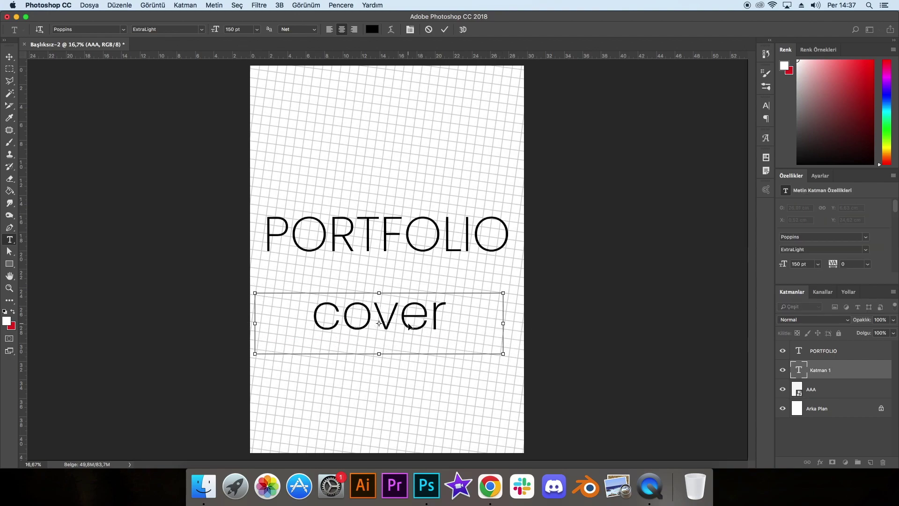
{"action": "key", "text": "super+a"}
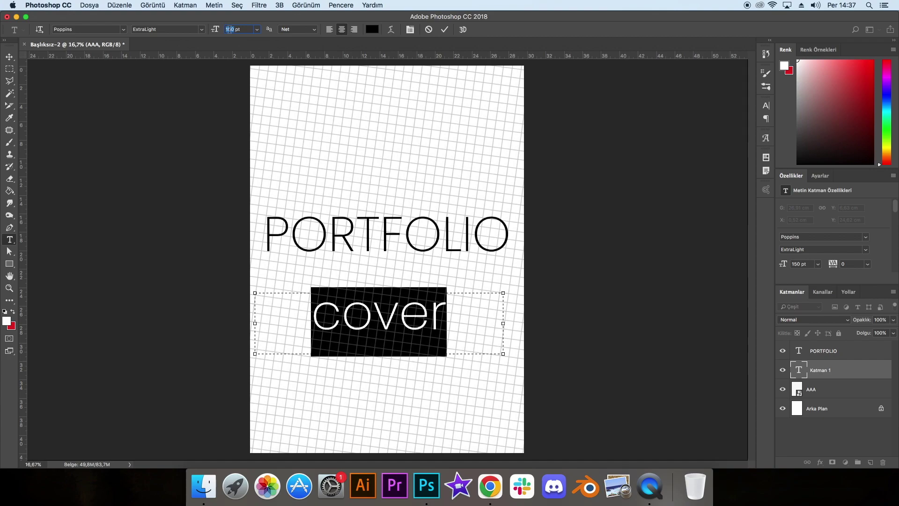
{"action": "type", "text": "70"}
{"action": "key", "text": "Return"}
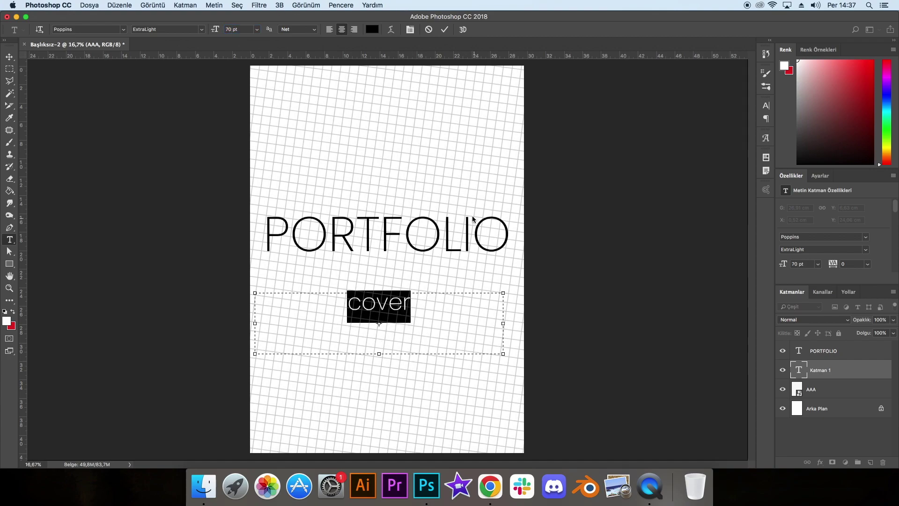
{"action": "left_click", "coordinate": [444, 30]}
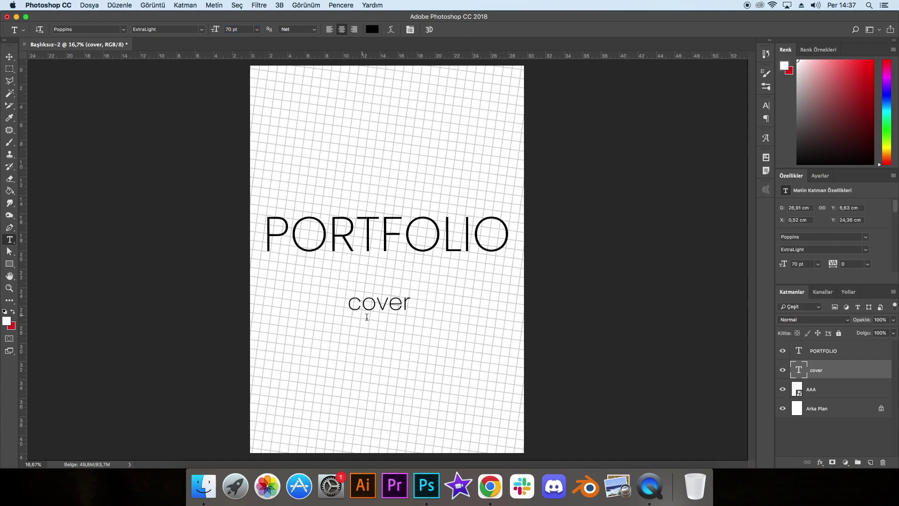
Position 'cover' right-aligned just beneath PORTFOLIO, nudging it with the arrow keys.
{"action": "left_click", "coordinate": [9, 55]}
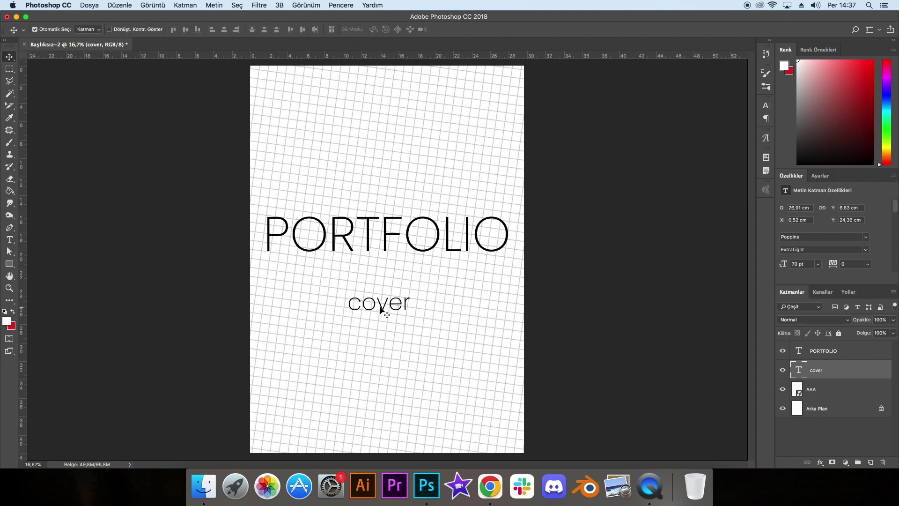
{"action": "left_click_drag", "start_coordinate": [382, 308], "coordinate": [479, 271]}
{"action": "key", "text": "Down"}
{"action": "key", "text": "Right"}
{"action": "key", "text": "Down"}
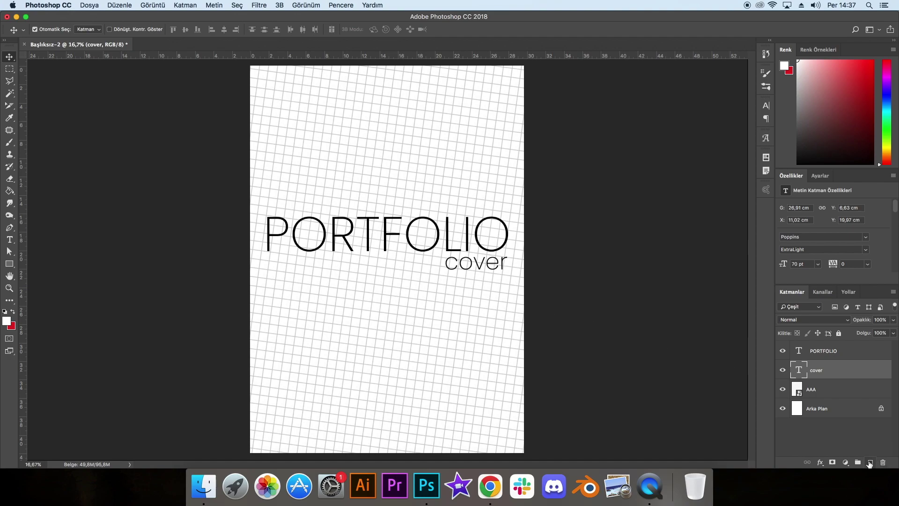
Add new layer Katman 1 below the cover text and set the ink brush to about 1700 px.
{"action": "left_click", "coordinate": [870, 462]}
{"action": "left_click_drag", "start_coordinate": [834, 372], "coordinate": [835, 398]}
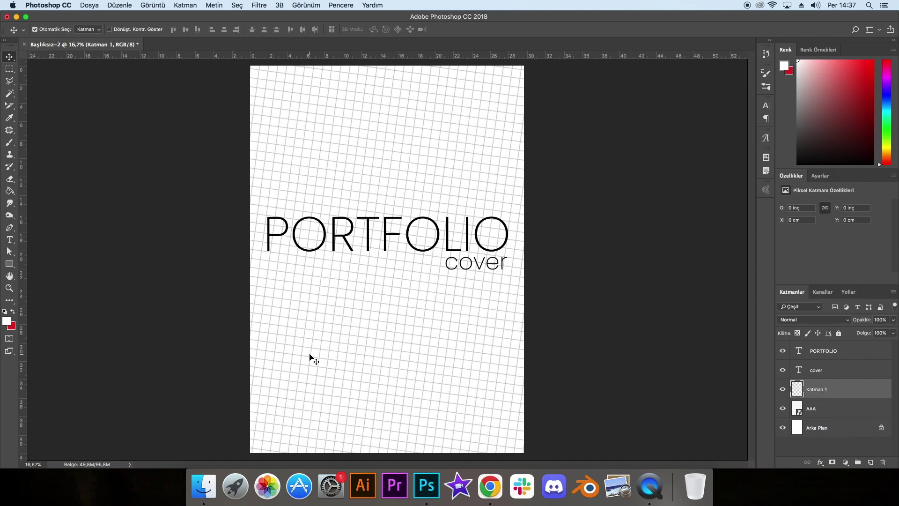
{"action": "key", "text": "b"}
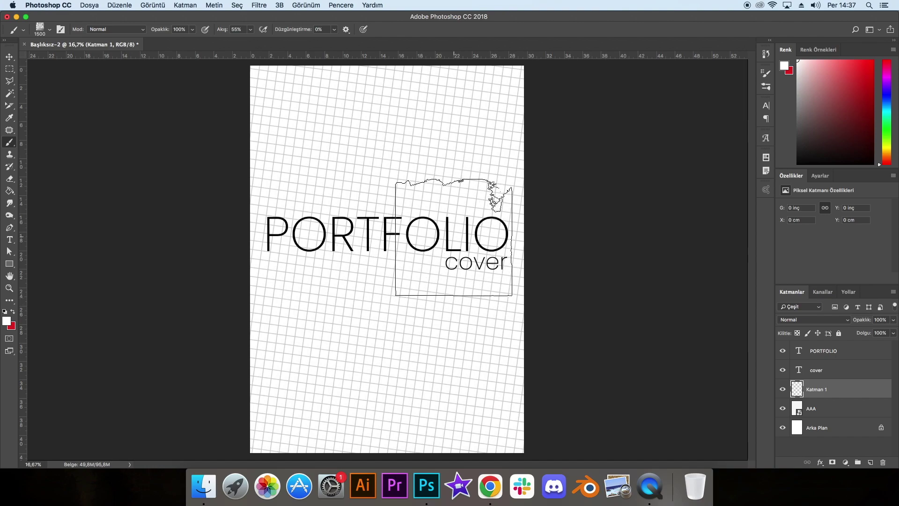
{"action": "right_click", "coordinate": [452, 236]}
{"action": "type", "text": "1600 pks"}
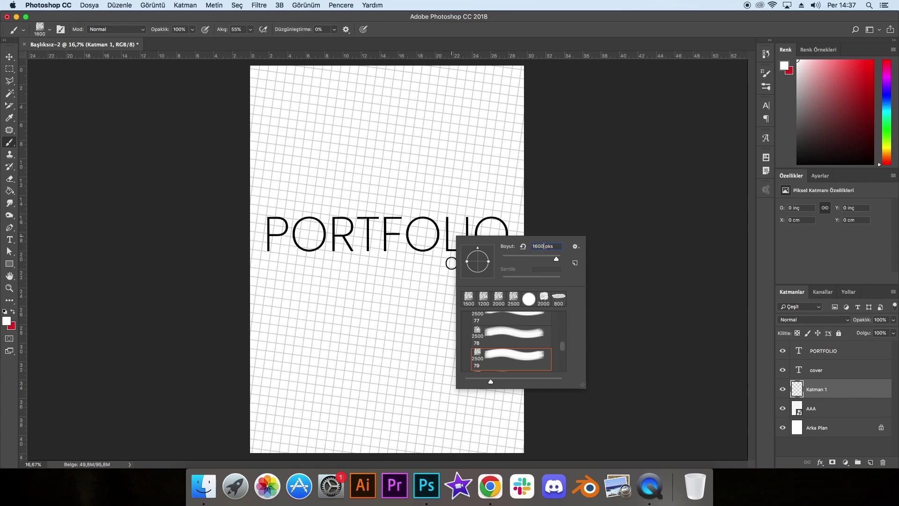
{"action": "key", "text": "Return"}
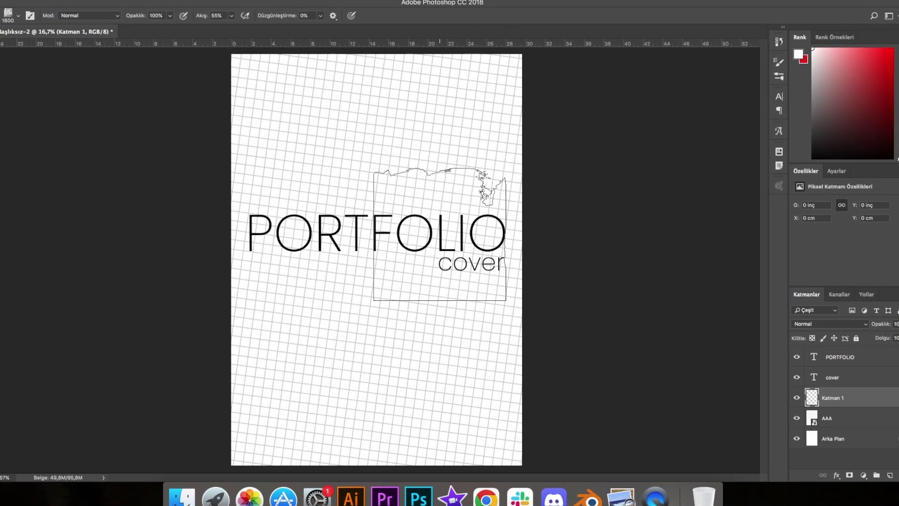
{"action": "right_click", "coordinate": [444, 235]}
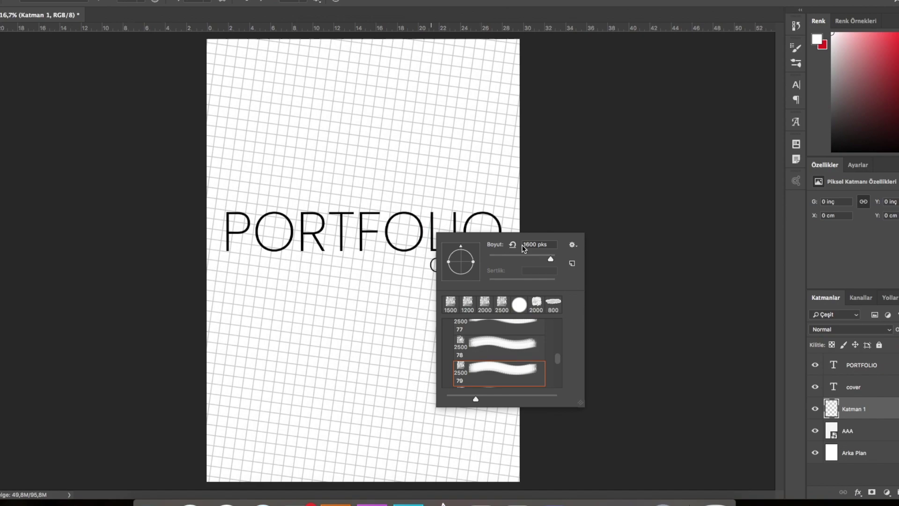
{"action": "type", "text": "1"}
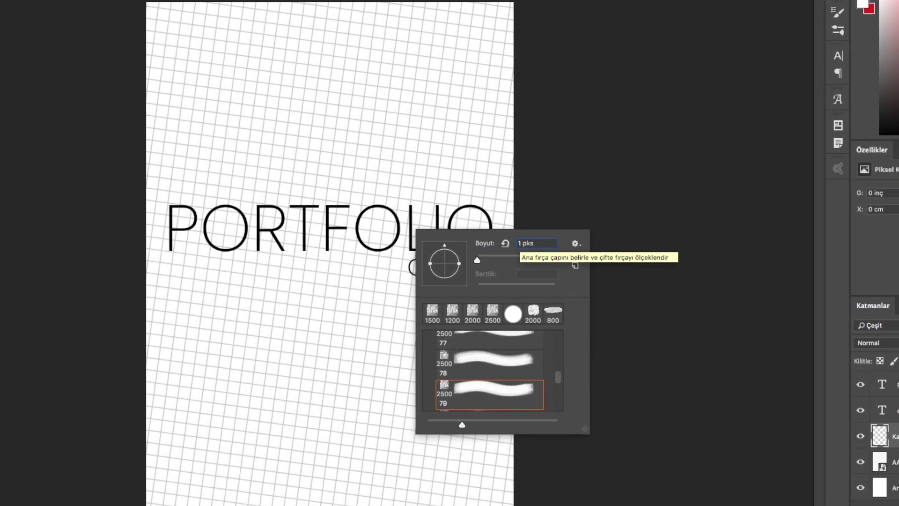
{"action": "type", "text": "70"}
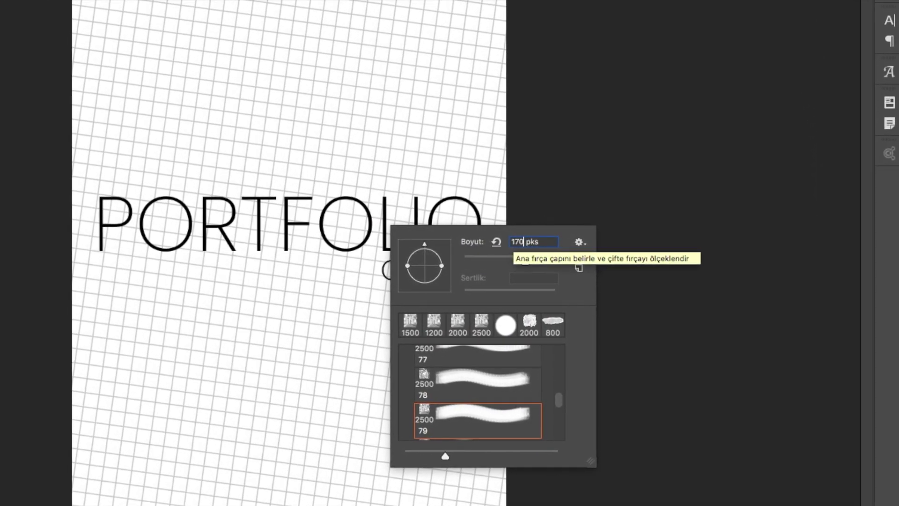
{"action": "key", "text": "Return"}
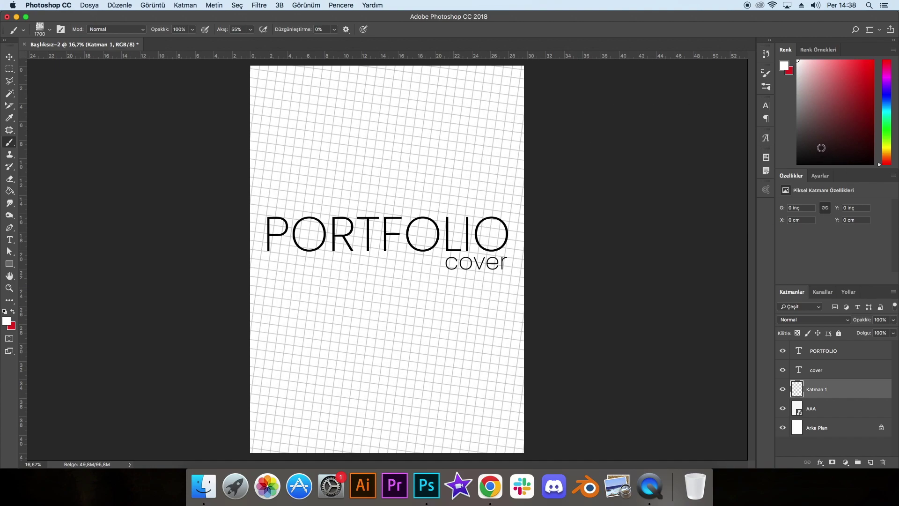
Set the foreground to black and stamp the grey ink texture behind the title.
{"action": "left_click", "coordinate": [798, 164]}
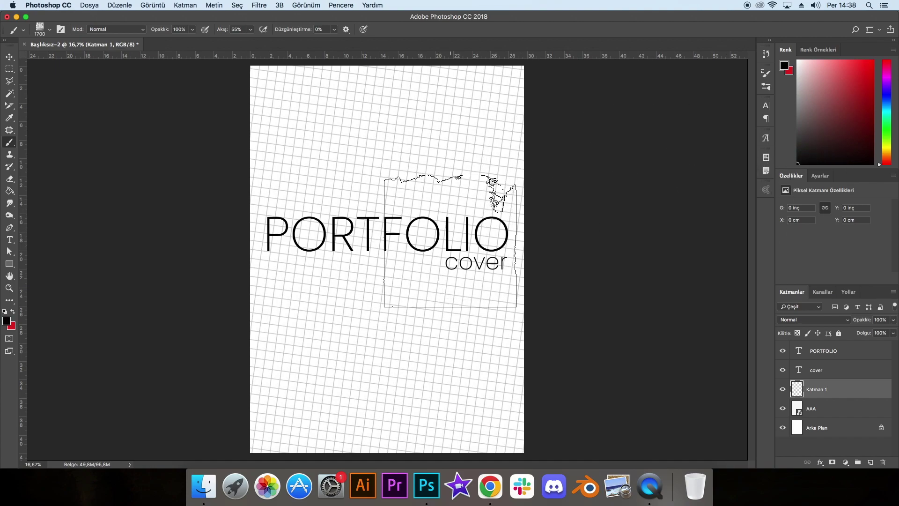
{"action": "left_click", "coordinate": [447, 239]}
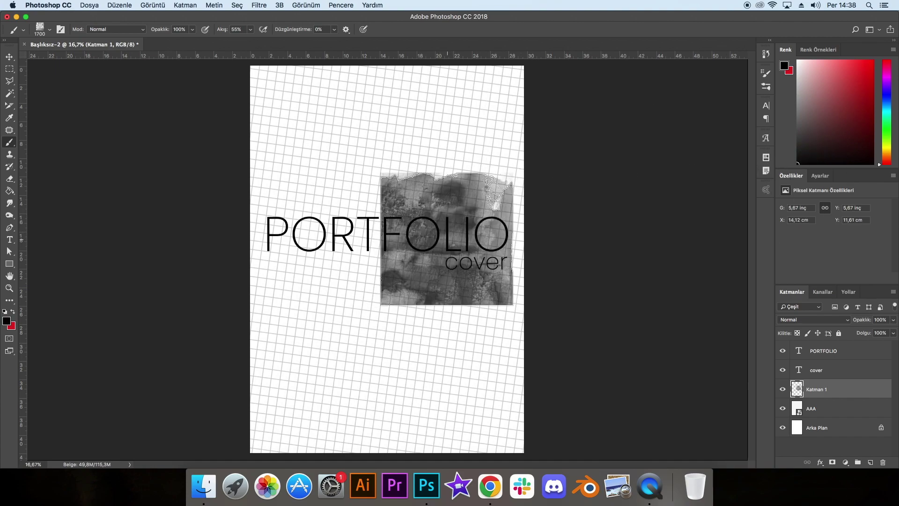
{"action": "double_click", "coordinate": [799, 352]}
Colour the letters FOLIO in the PORTFOLIO title white.
{"action": "left_click", "coordinate": [443, 238]}
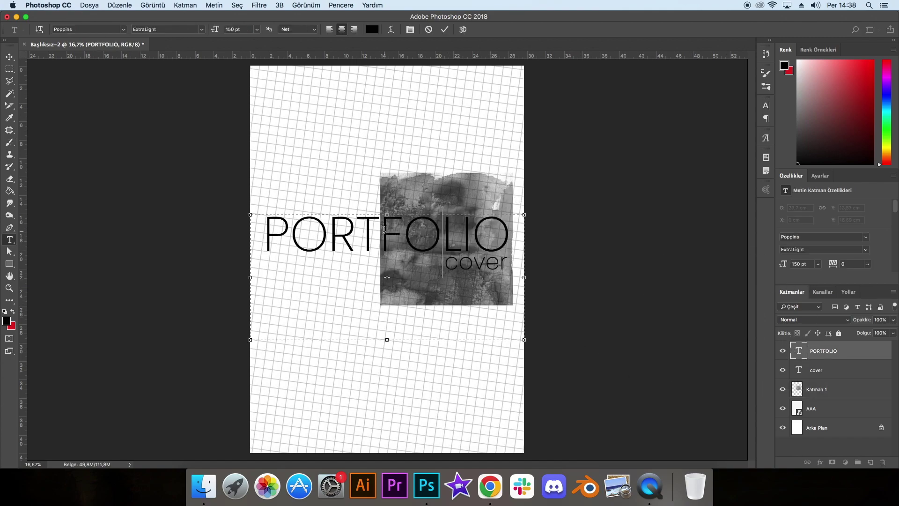
{"action": "left_click_drag", "start_coordinate": [384, 230], "coordinate": [511, 234]}
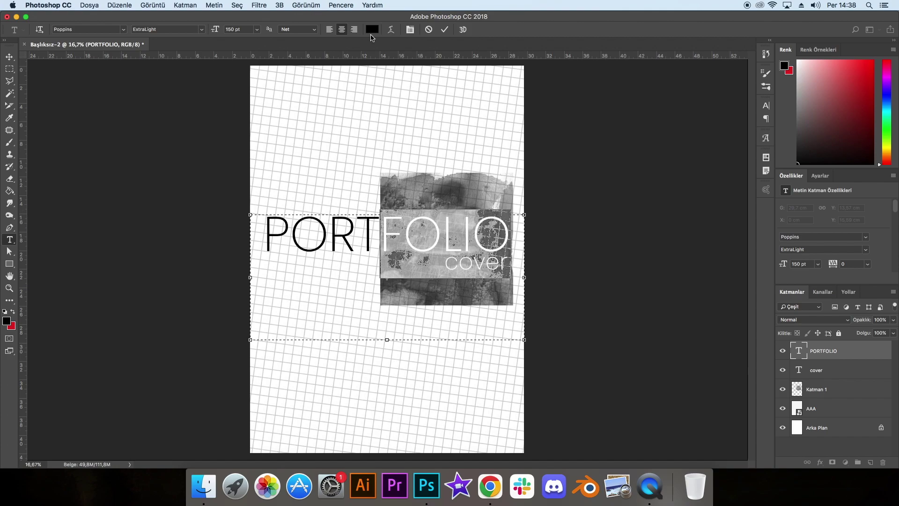
{"action": "left_click", "coordinate": [373, 29]}
{"action": "left_click_drag", "start_coordinate": [601, 145], "coordinate": [575, 109]}
{"action": "left_click", "coordinate": [794, 104]}
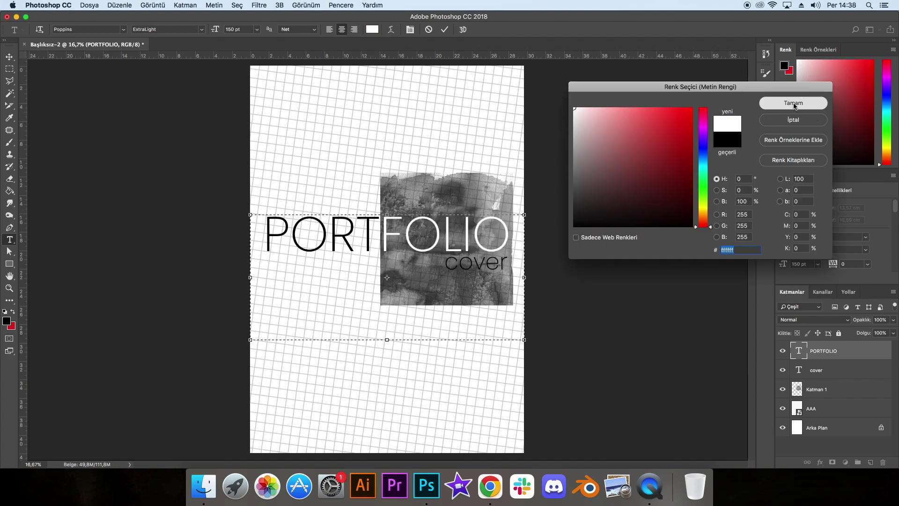
{"action": "left_click", "coordinate": [463, 251]}
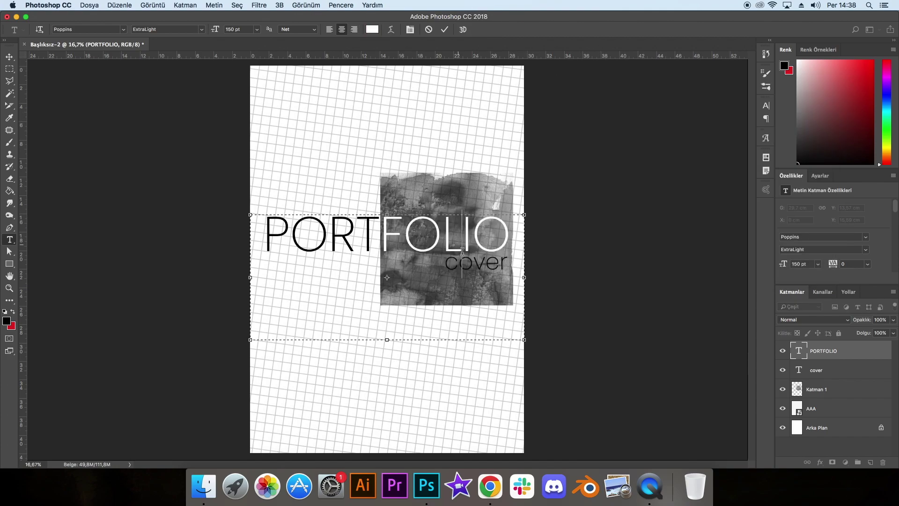
{"action": "left_click", "coordinate": [446, 29]}
{"action": "key", "text": "b"}
Colour the word cover white as well.
{"action": "double_click", "coordinate": [795, 370]}
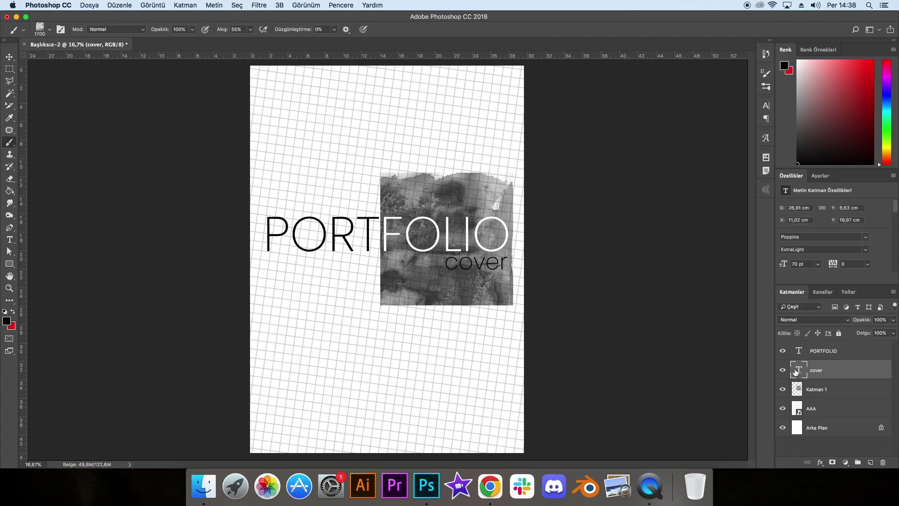
{"action": "left_click", "coordinate": [376, 29]}
{"action": "left_click", "coordinate": [575, 109]}
{"action": "left_click", "coordinate": [777, 105]}
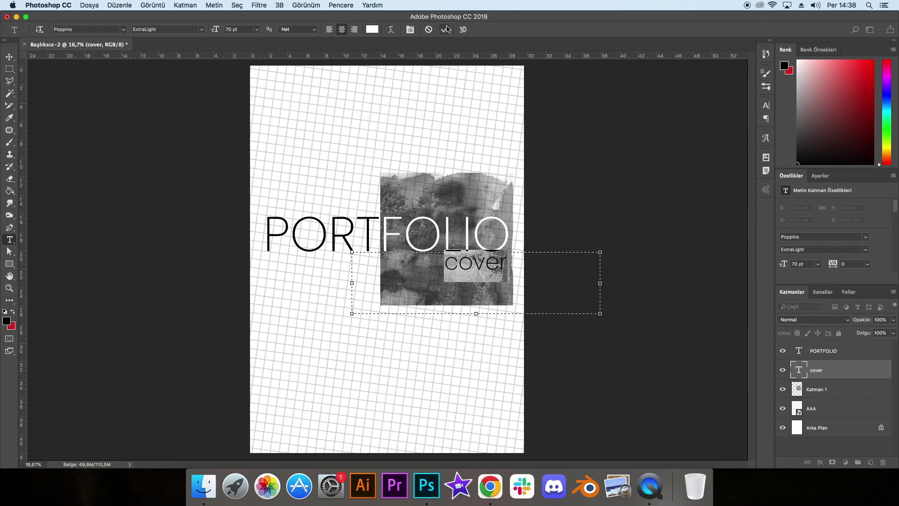
{"action": "left_click", "coordinate": [447, 29]}
{"action": "key", "text": "b"}
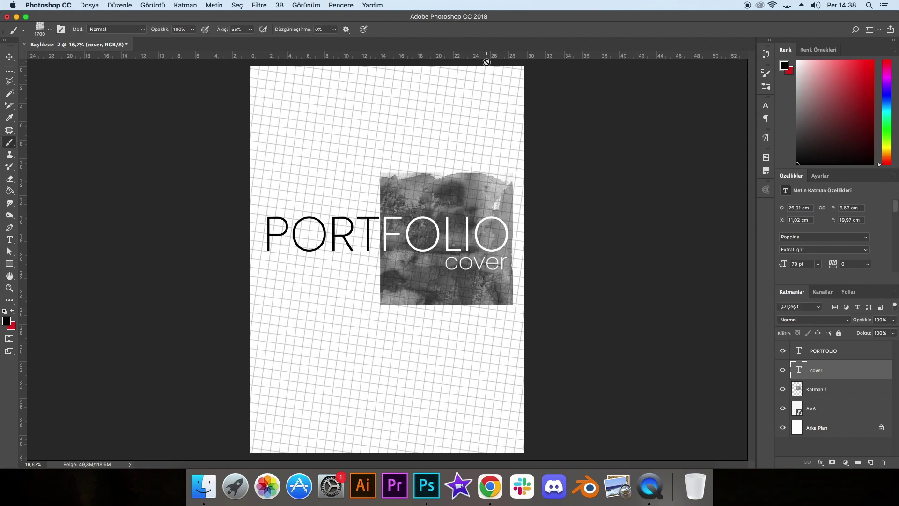
{"action": "left_click", "coordinate": [824, 408]}
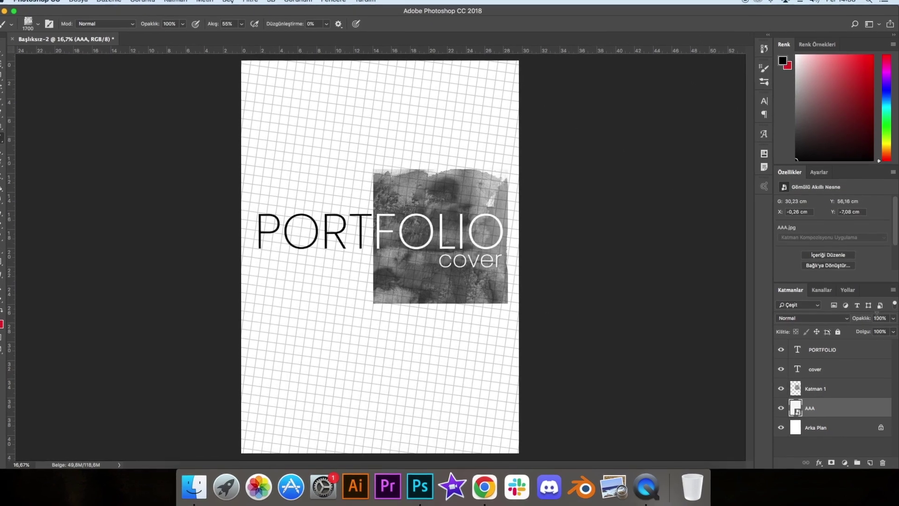
Set the grid layer AAA's opacity to 35%.
{"action": "left_click", "coordinate": [880, 319]}
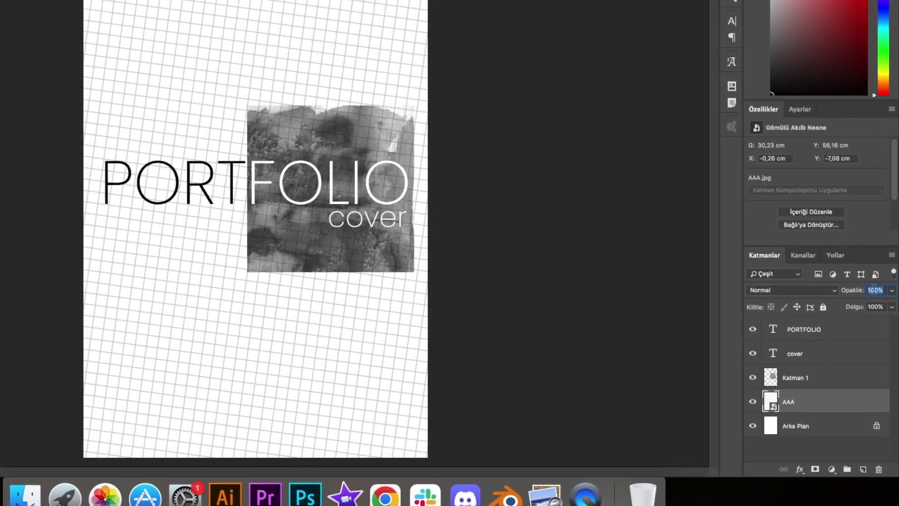
{"action": "type", "text": "35"}
{"action": "key", "text": "Return"}
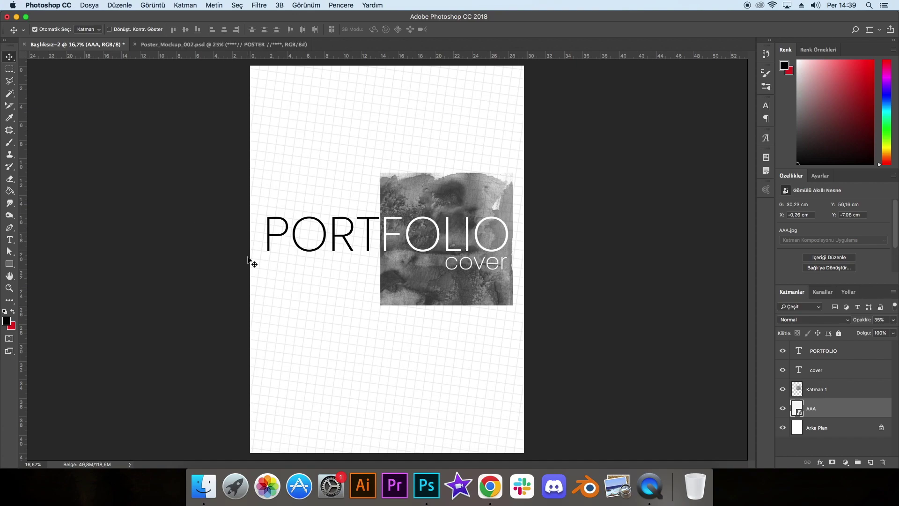
Open the Poster_Mockup's POSTER smart object and hide its blue placeholder design.
{"action": "left_click", "coordinate": [207, 46]}
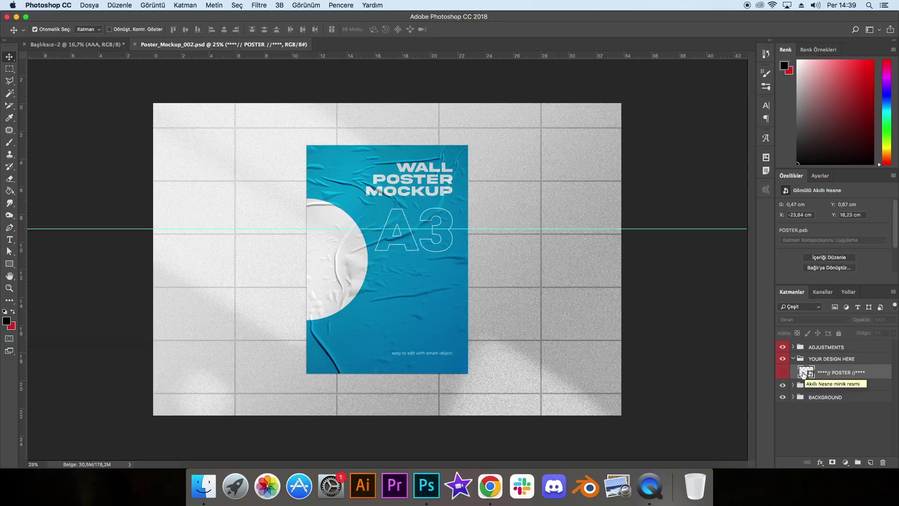
{"action": "double_click", "coordinate": [802, 373]}
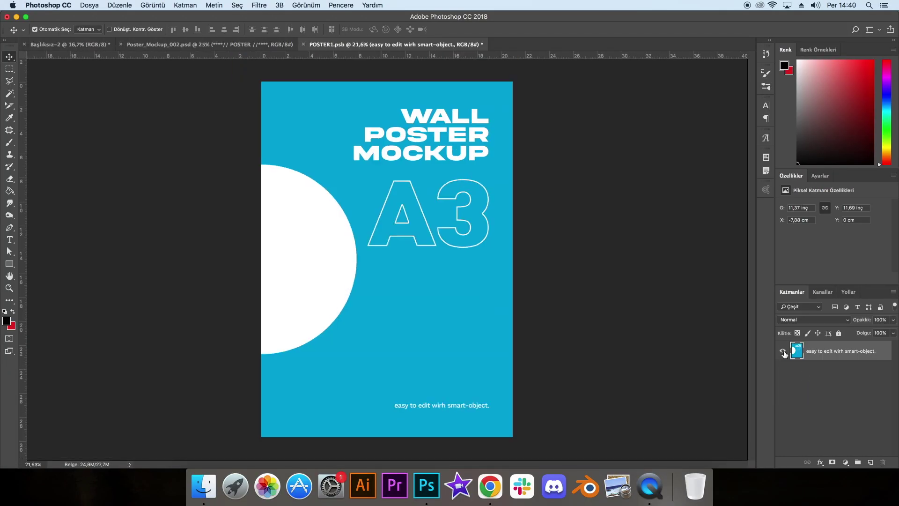
{"action": "left_click", "coordinate": [783, 351]}
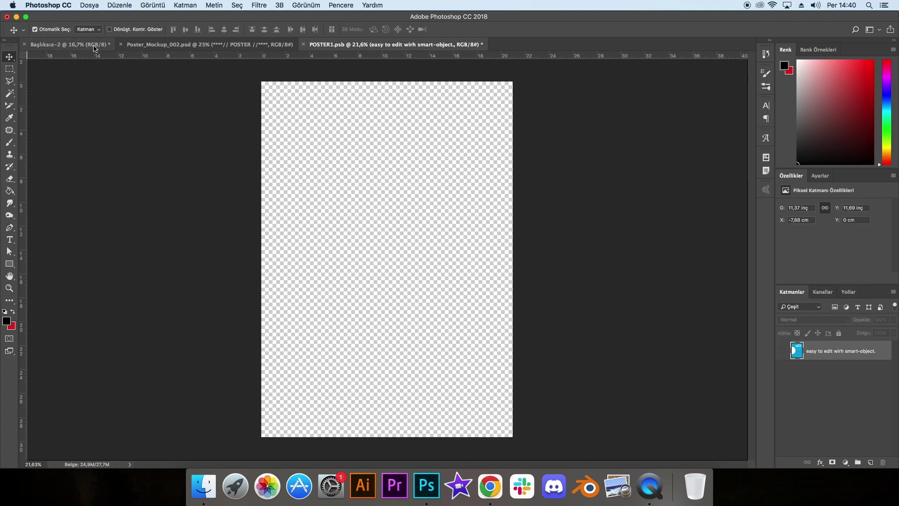
In the cover document, unlock Arka Plan as Katman 0 and select all layers.
{"action": "left_click", "coordinate": [96, 44]}
{"action": "left_click", "coordinate": [880, 428]}
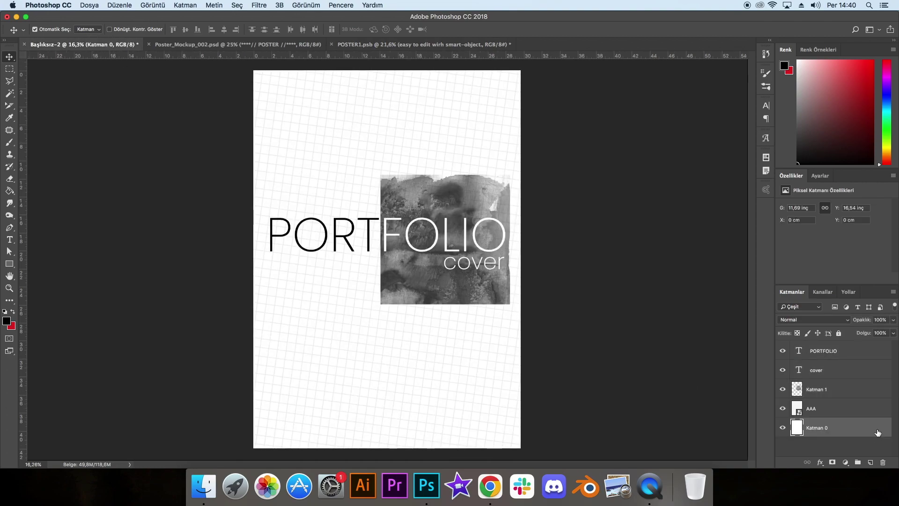
{"action": "left_click", "coordinate": [597, 357]}
{"action": "scroll", "coordinate": [557, 361], "scroll_direction": "down", "scroll_amount": 3}
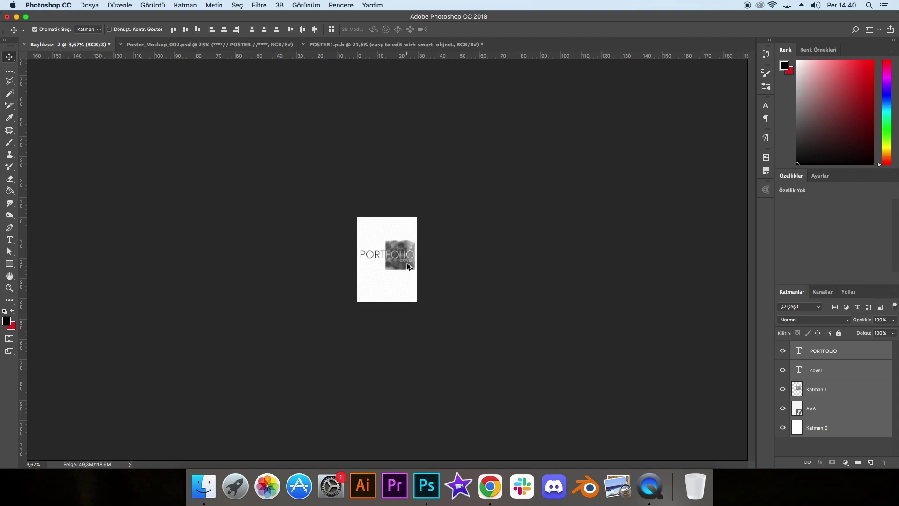
{"action": "scroll", "coordinate": [497, 359], "scroll_direction": "up", "scroll_amount": 2}
{"action": "left_click", "coordinate": [281, 144]}
Copy the cover layers into POSTER1.psb and shrink them to fit the poster.
{"action": "left_click_drag", "start_coordinate": [371, 189], "coordinate": [414, 260]}
{"action": "key", "text": "super+t"}
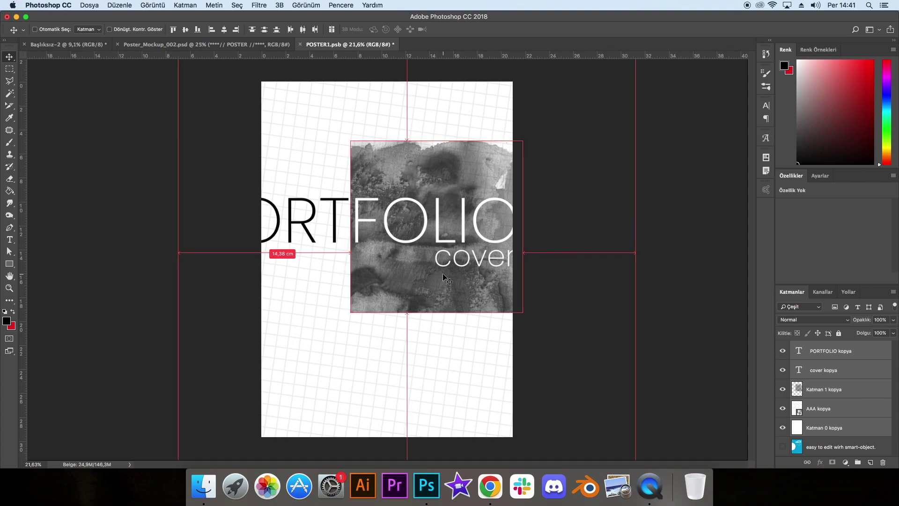
{"action": "key", "text": "super+0"}
{"action": "key", "text": "super+minus"}
{"action": "key", "text": "super+minus"}
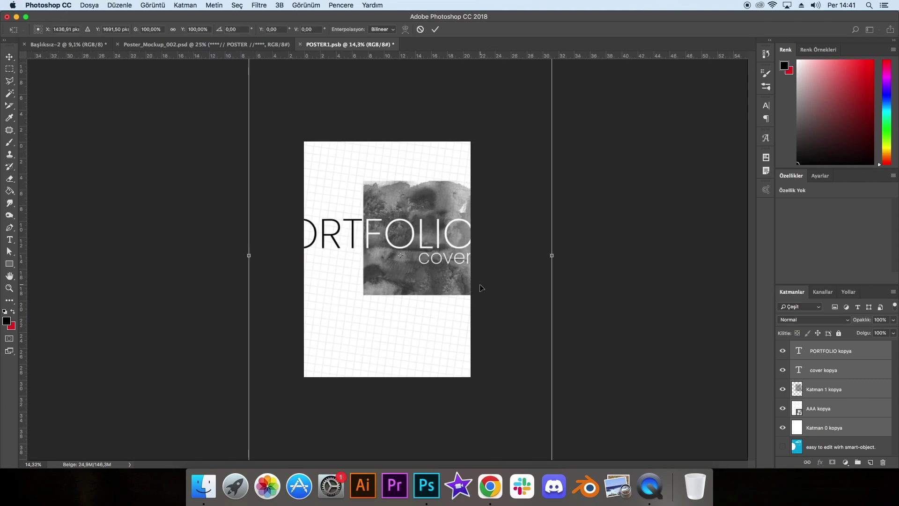
{"action": "mouse_move", "coordinate": [473, 373]}
{"action": "left_mouse_down"}
{"action": "mouse_move", "coordinate": [448, 333]}
{"action": "mouse_move", "coordinate": [460, 349]}
{"action": "left_mouse_up"}
Commit the resize, save POSTER1.psb and view the result in Poster_Mockup_002.psd.
{"action": "key", "text": "super+0"}
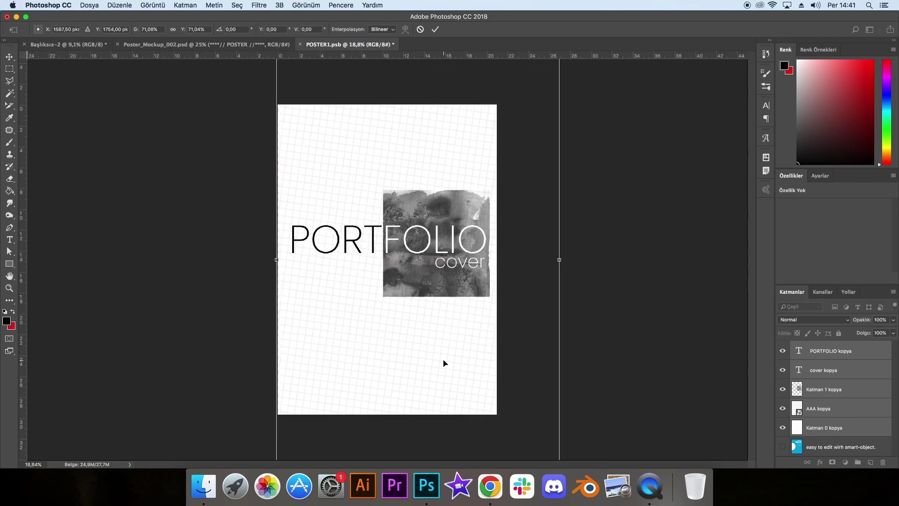
{"action": "left_click", "coordinate": [435, 29]}
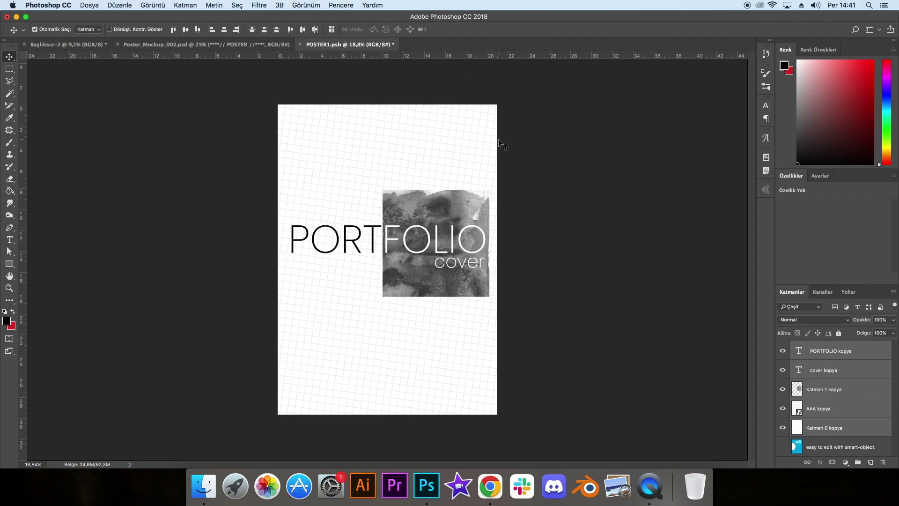
{"action": "key", "text": "super+s"}
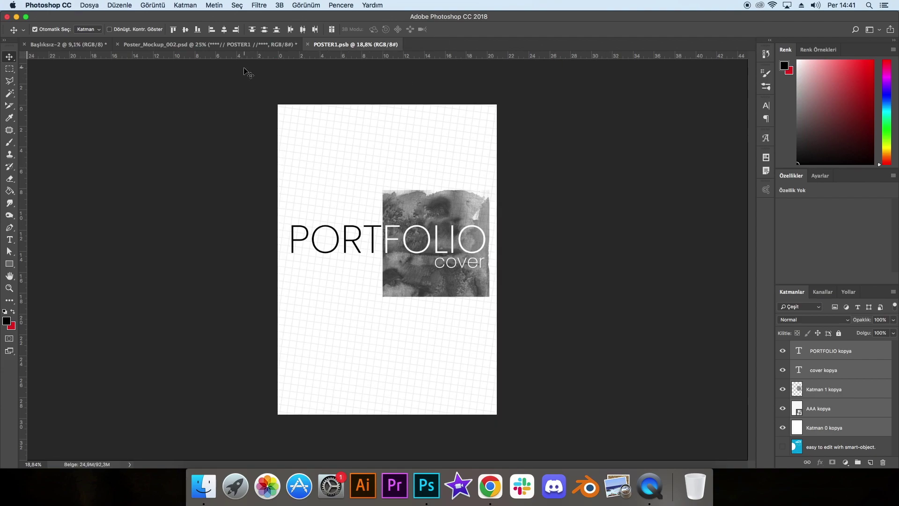
{"action": "left_click", "coordinate": [241, 44]}
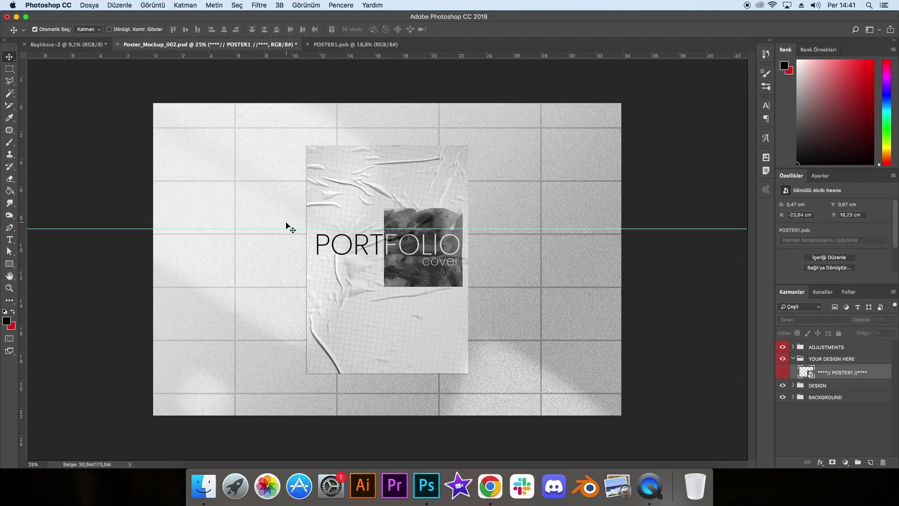